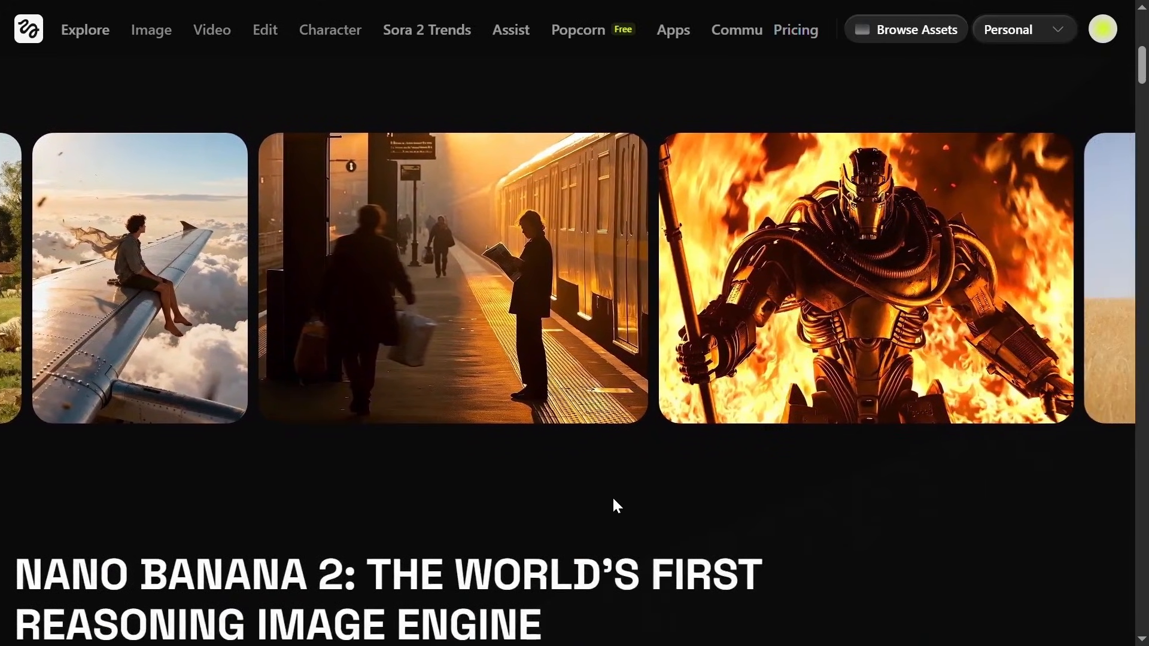
# - Look over the Nano Banana Pro landing page, fill its image prompt with a random prompt and submit it for generation
pyautogui.scroll(-1, 577, 500)
pyautogui.scroll(-10, 578, 506)
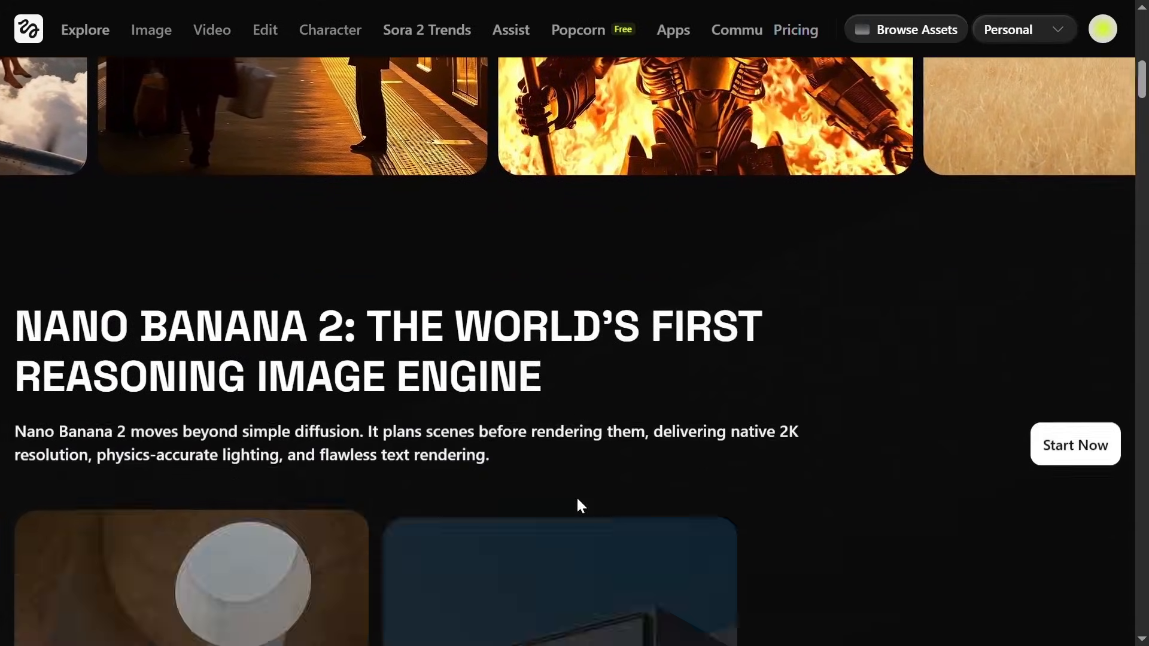
pyautogui.scroll(-10, 584, 507)
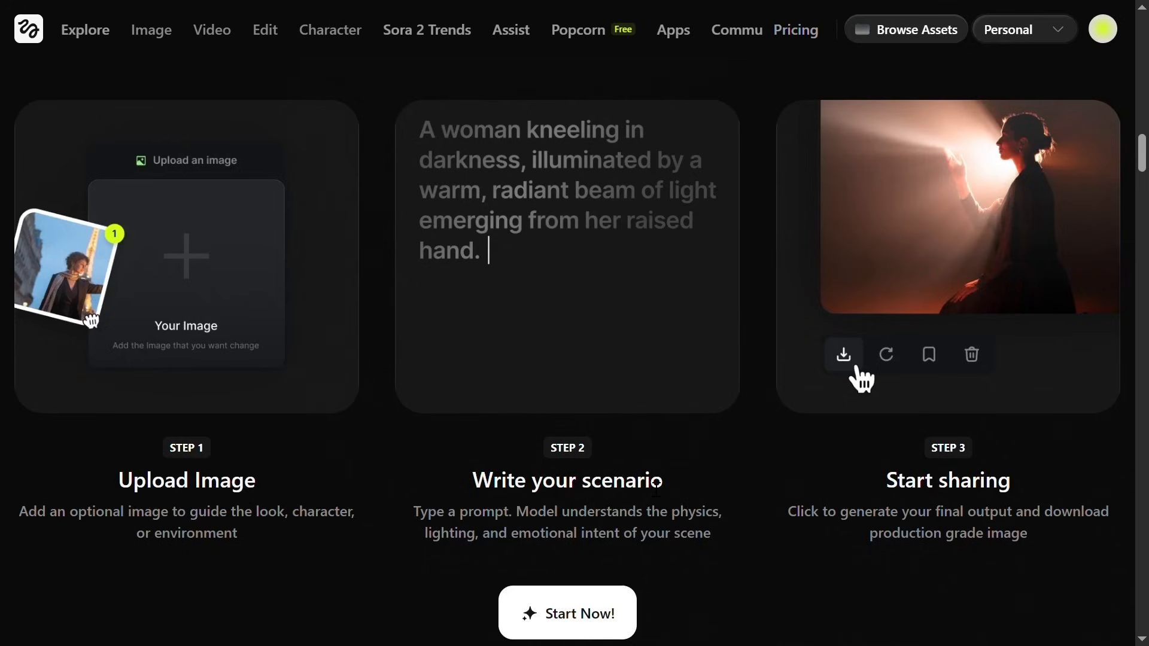
pyautogui.scroll(15, 1136, 266)
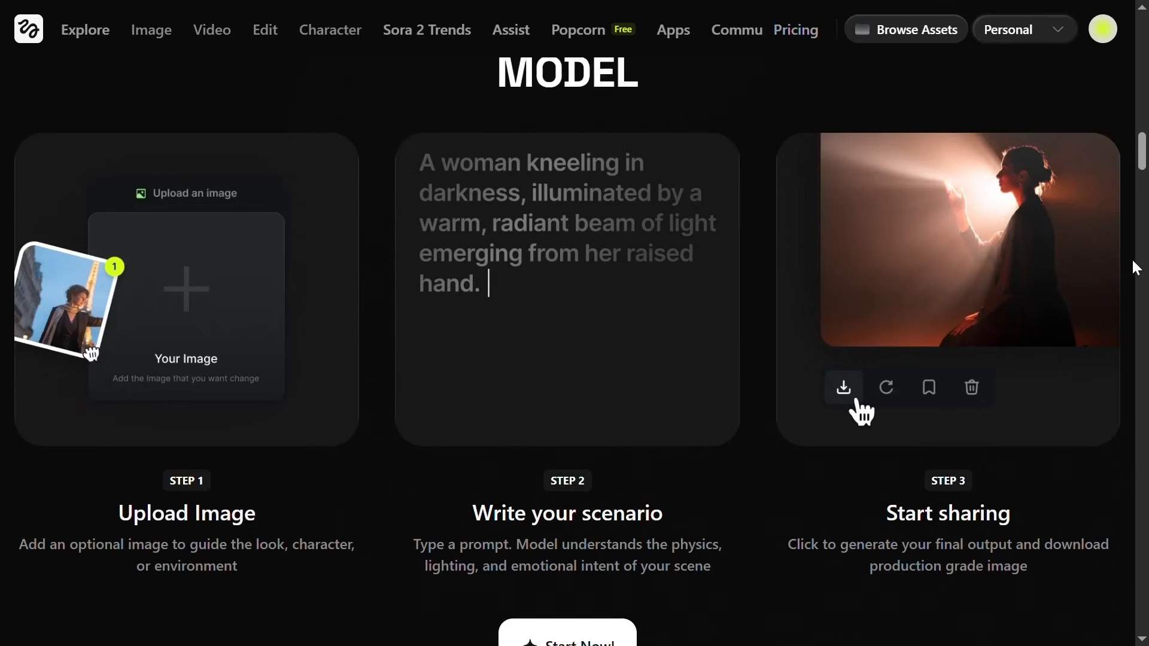
pyautogui.scroll(5, 1136, 267)
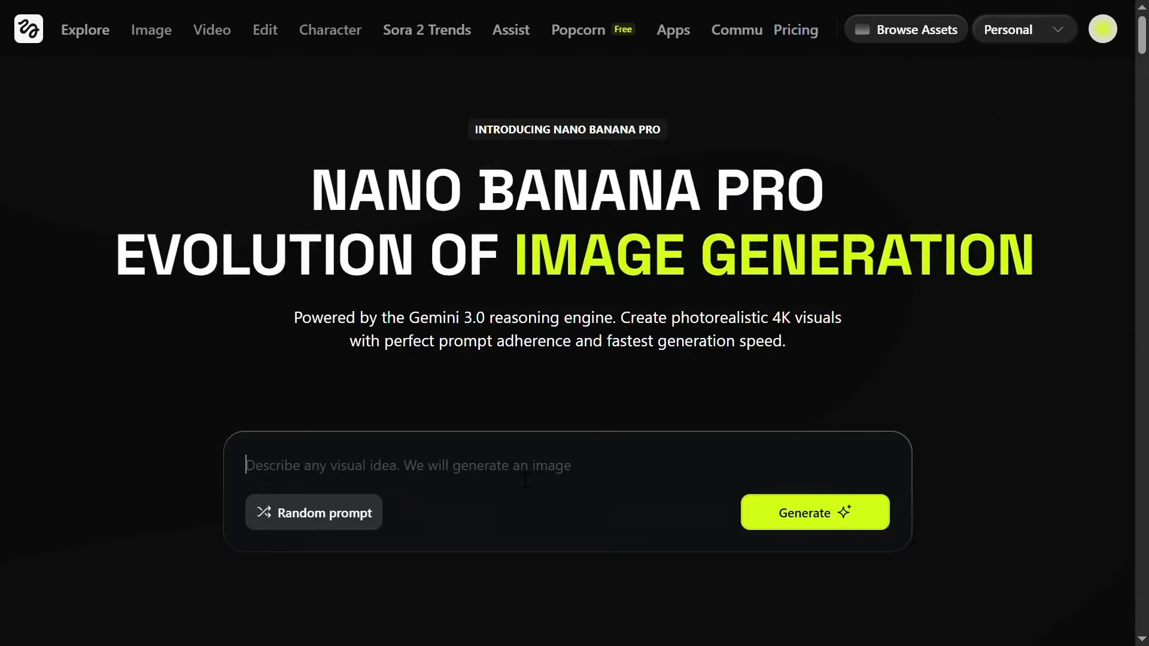
pyautogui.click(338, 525)
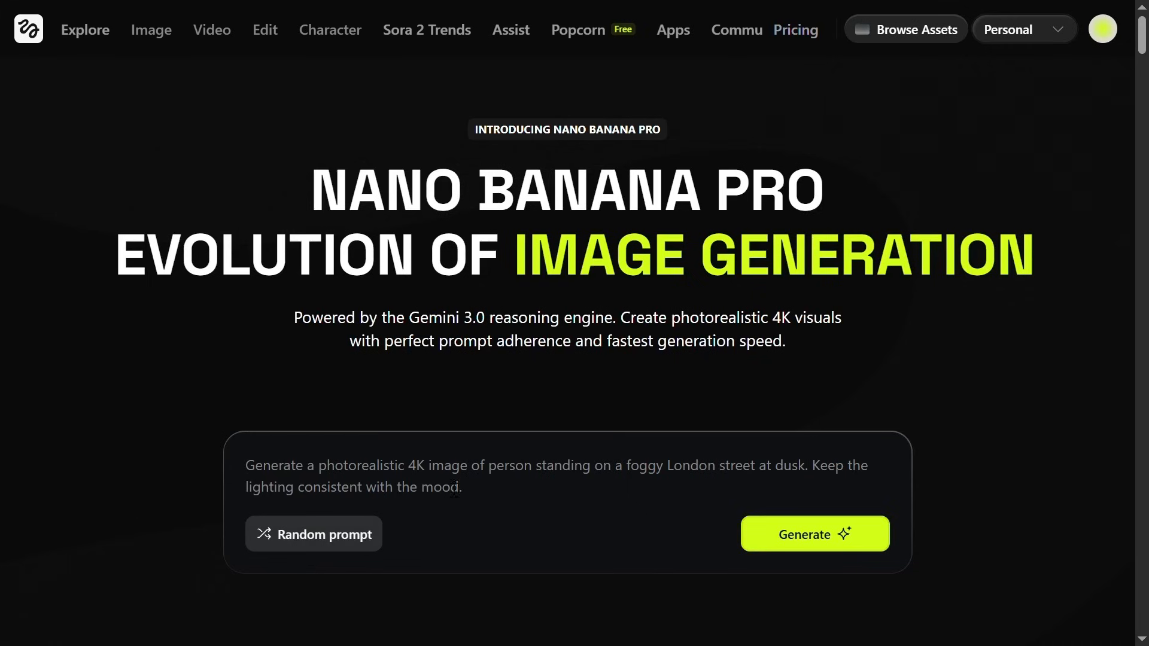
pyautogui.click(815, 535)
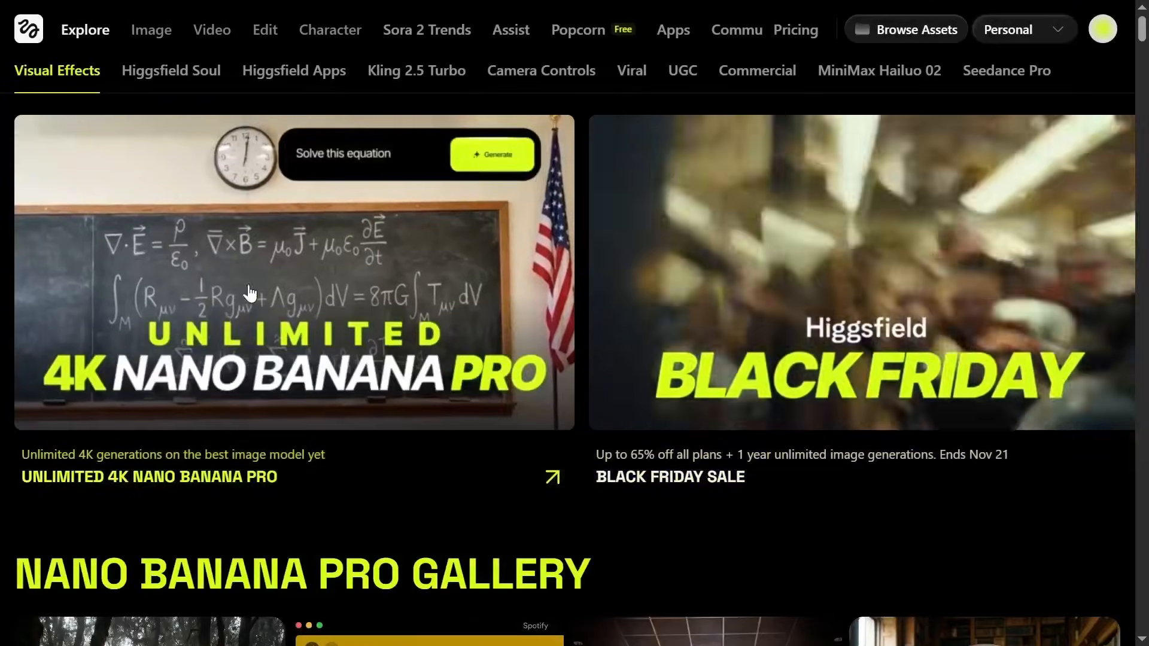
# - Open the image generator with the Nano Banana Pro model and look over the existing images
pyautogui.moveTo(149, 29)
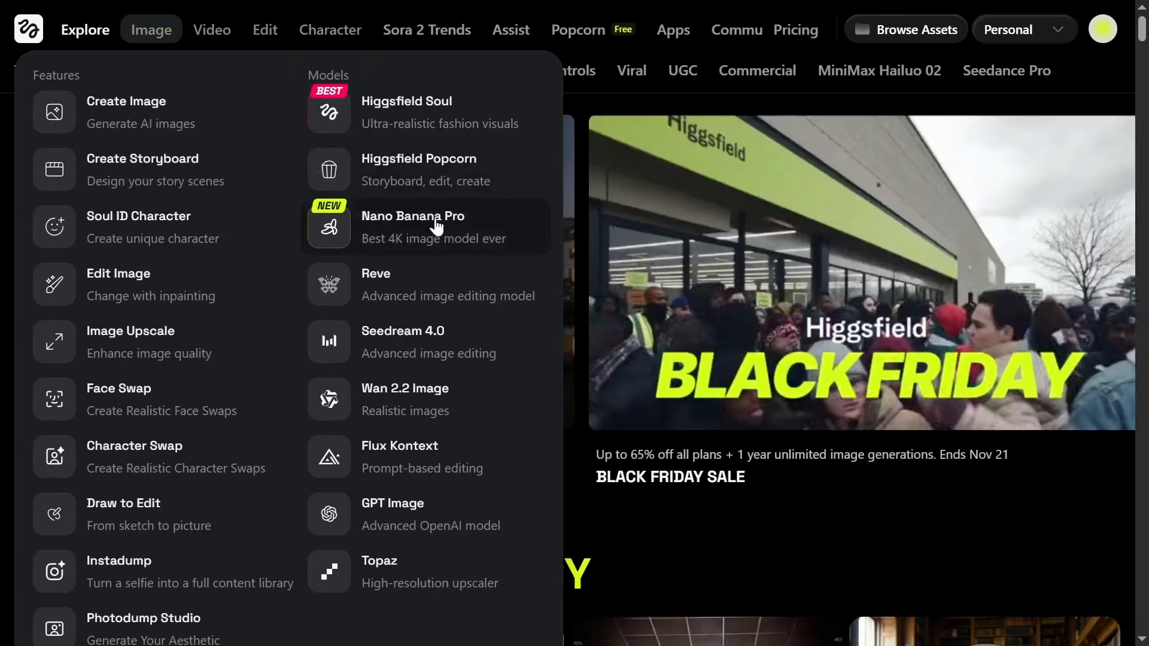
pyautogui.click(404, 252)
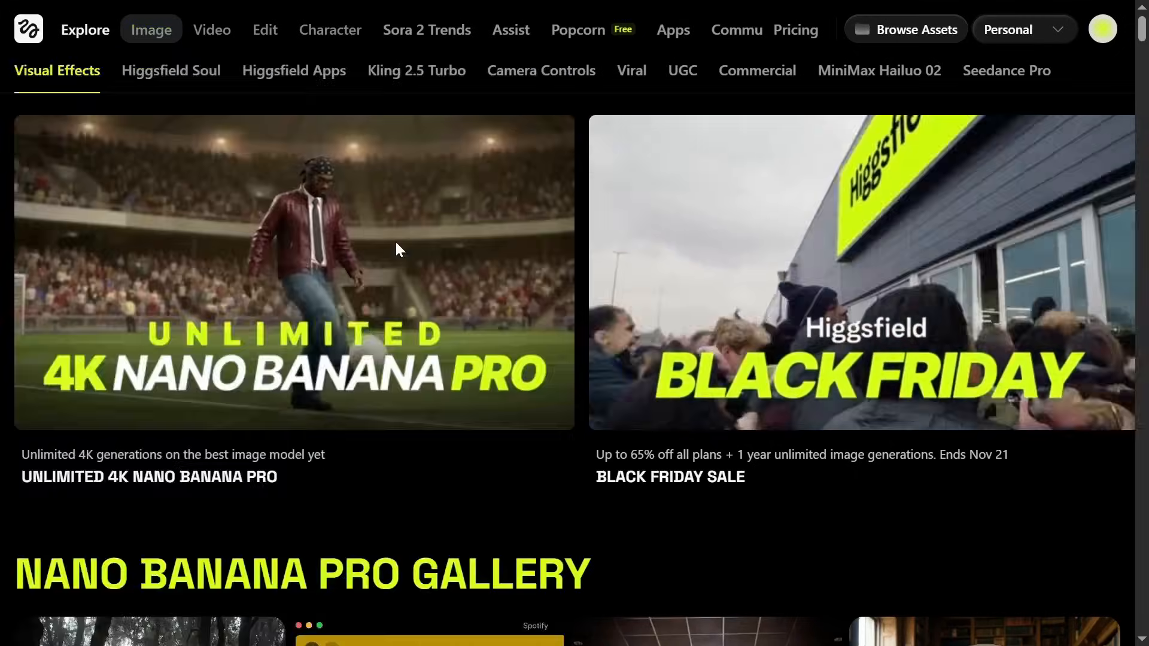
pyautogui.scroll(-2, 716, 269)
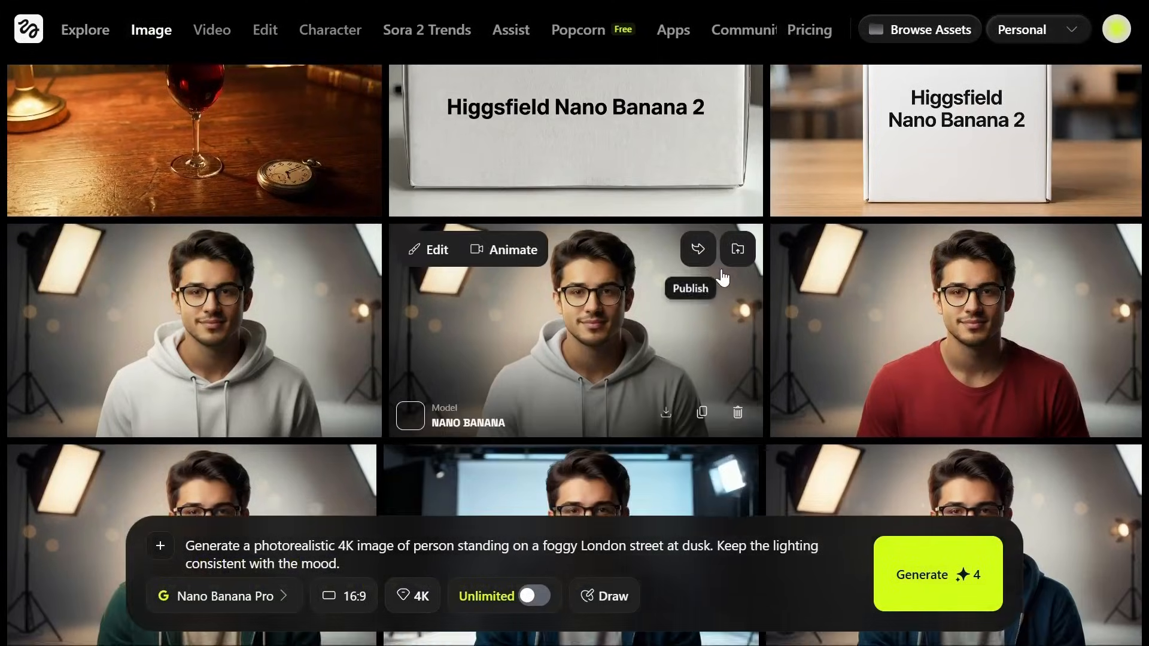
pyautogui.scroll(2, 715, 268)
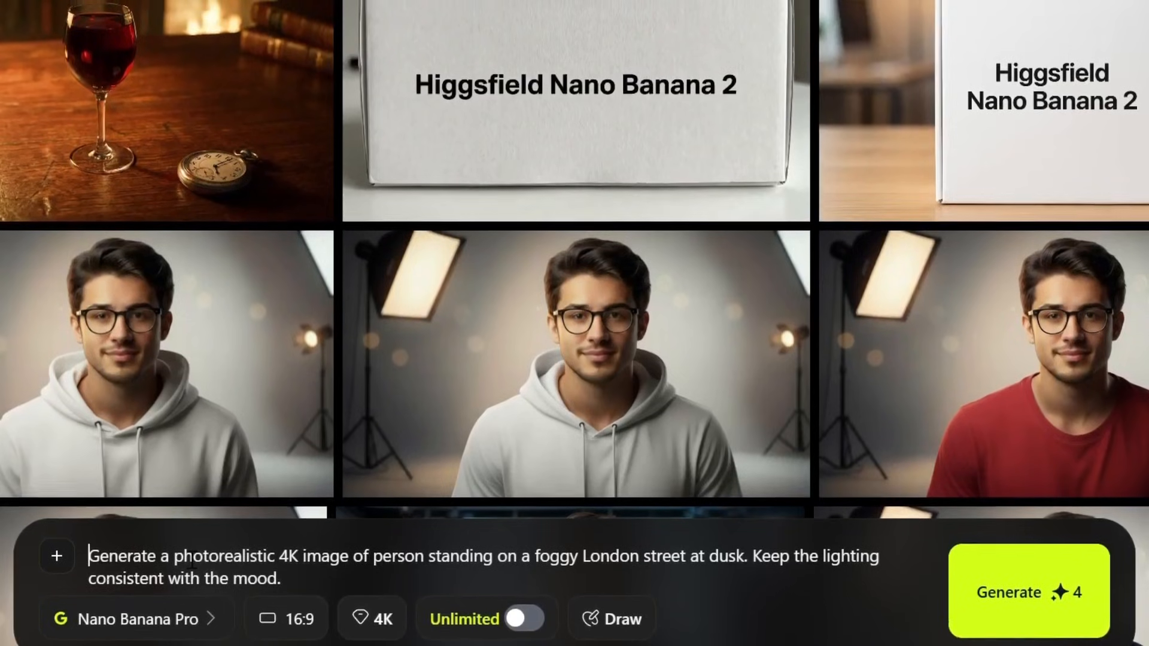
# - Generate a 16:9, 4K image from the prompt about a person standing on a foggy London street at dusk
pyautogui.moveTo(88, 549); pyautogui.dragTo(351, 581)
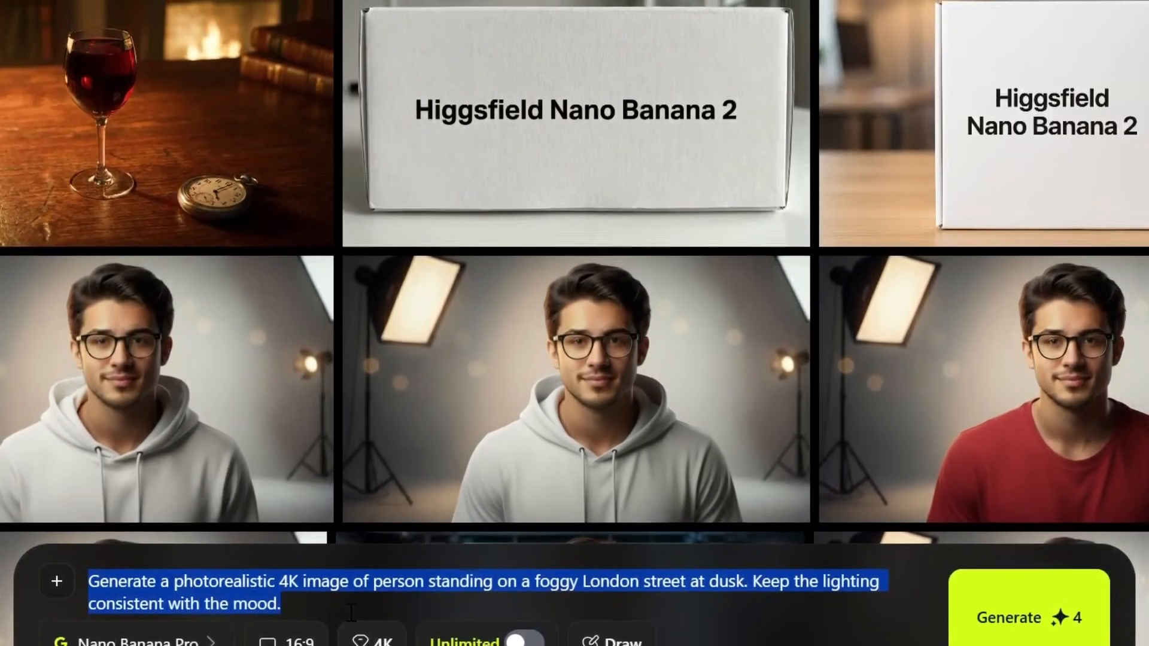
pyautogui.click(323, 602)
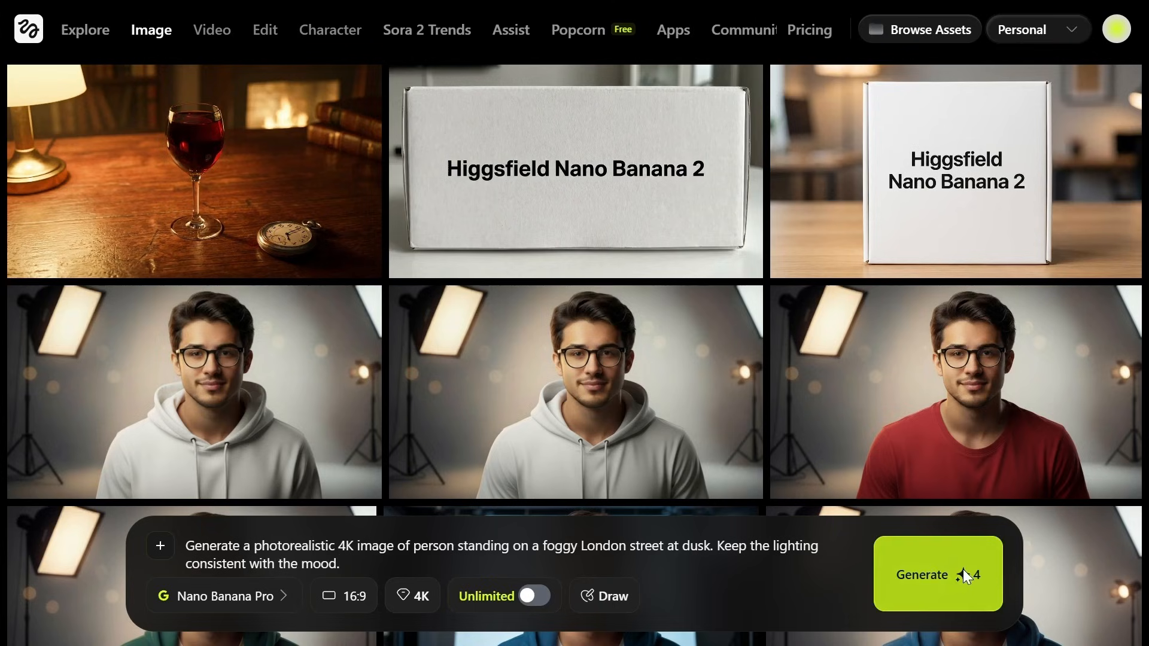
pyautogui.click(916, 568)
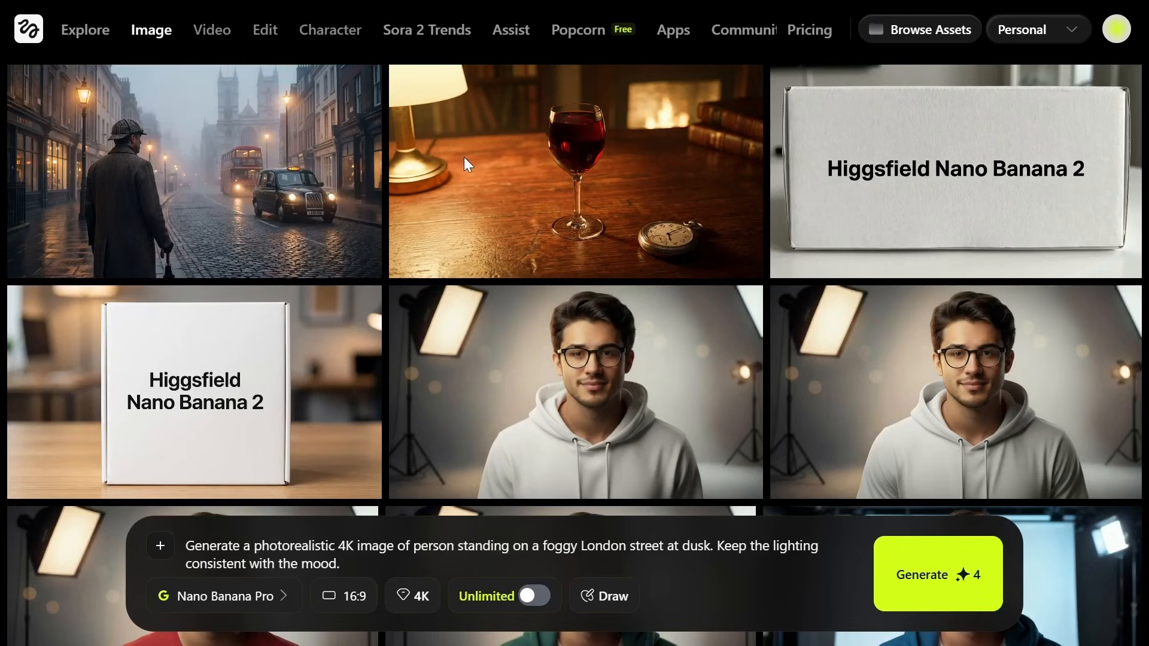
# - Inspect the generated London street image at full size and return to the gallery
pyautogui.click(200, 179)
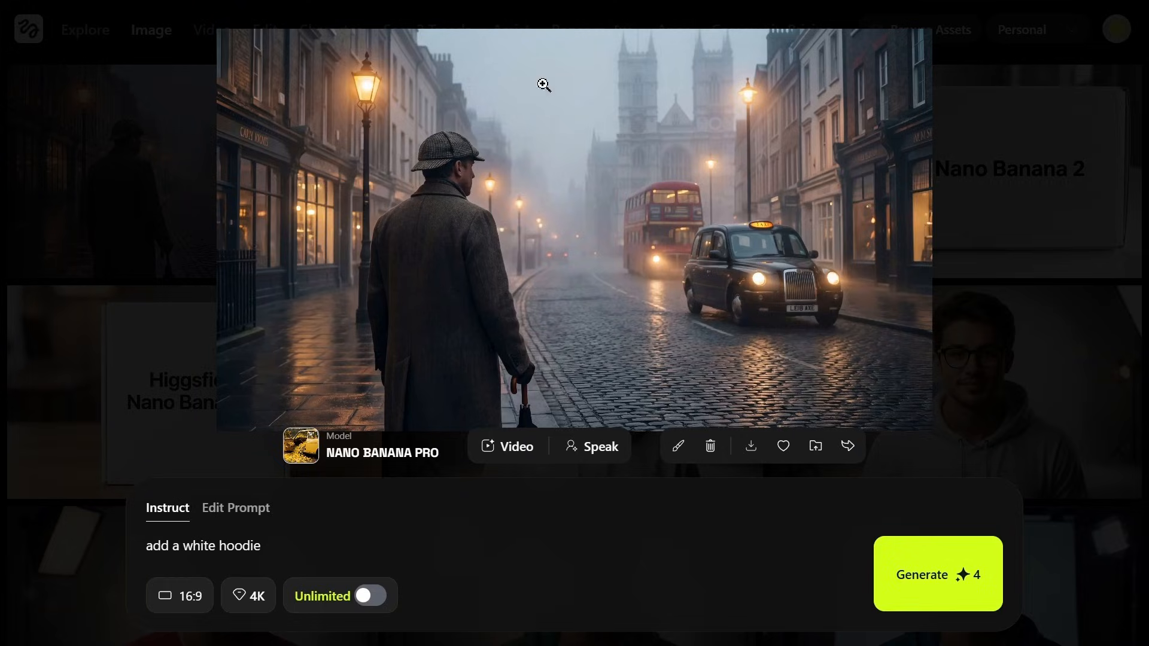
pyautogui.click(448, 162)
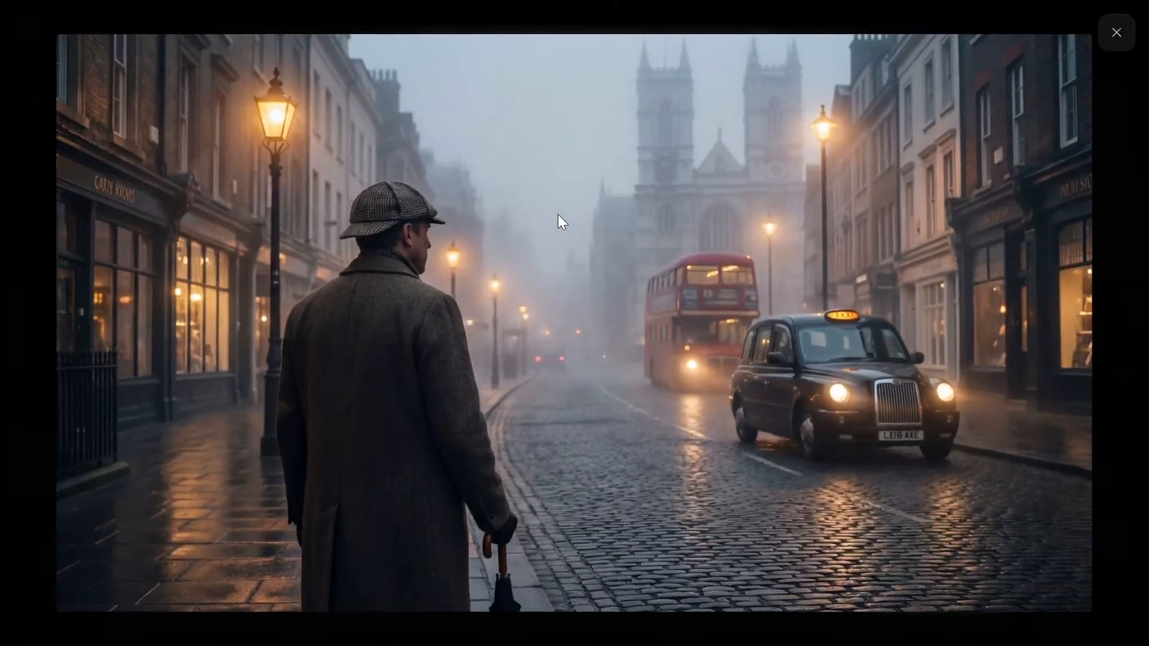
pyautogui.press('Escape')
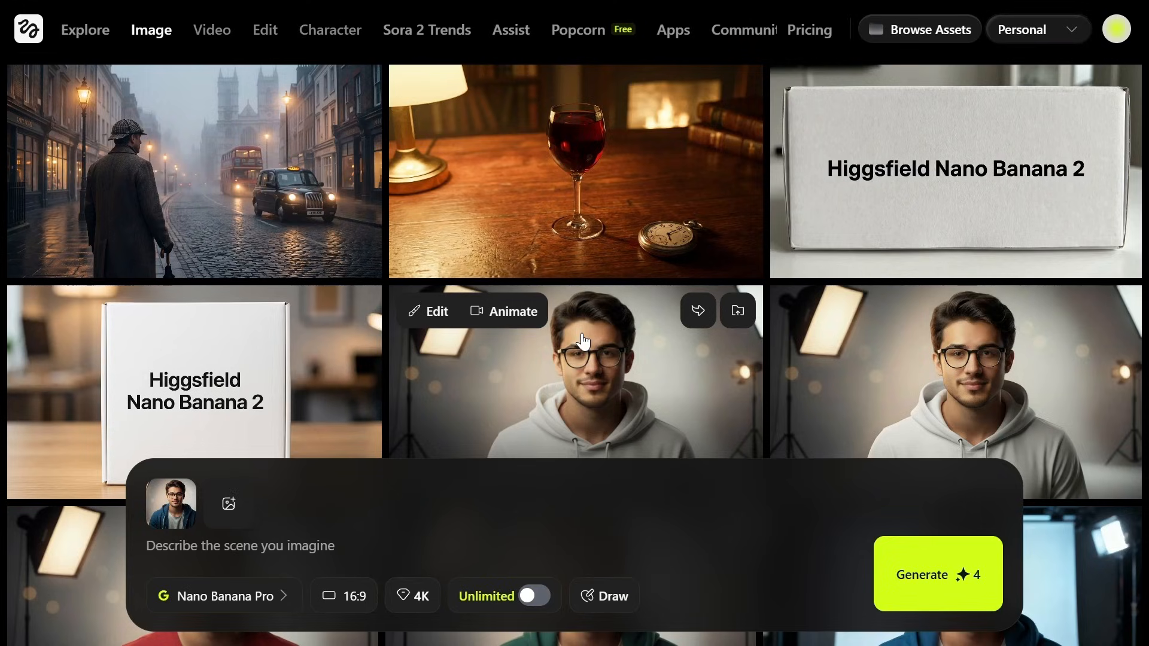
# - For the attached portrait, prompt for a well-dressed businessman on a luxury cruise ship deck, ocean waves, warm sunset lighting, cinematic style, high detail, using Nano Banana Pro
pyautogui.moveTo(166, 526)
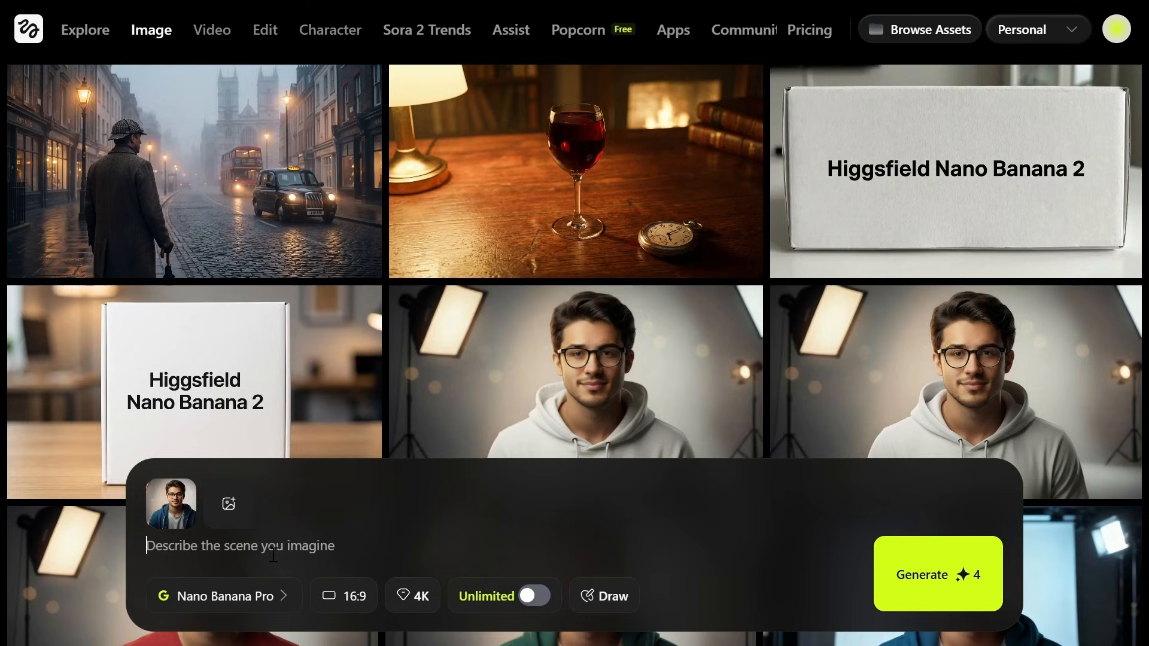
pyautogui.write('A well-dressed businessman sitting on the deck of a luxury cruise ship, ocean waves in the background, warm sunset lighting, cinematic style, high detail.')
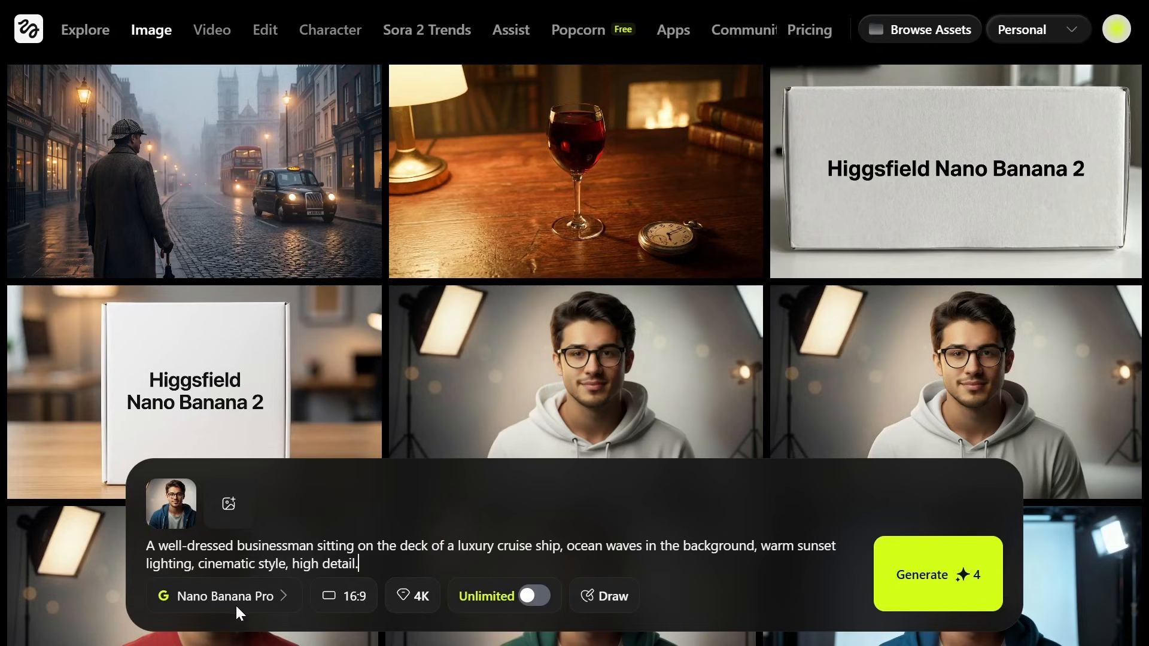
pyautogui.click(268, 595)
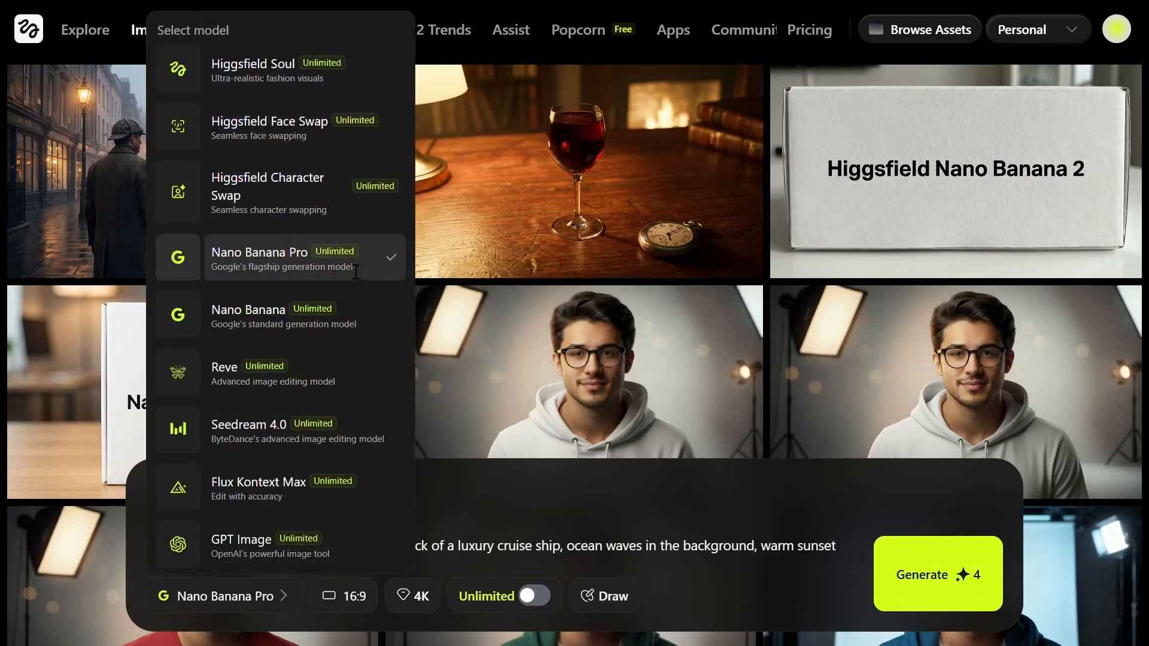
pyautogui.click(314, 261)
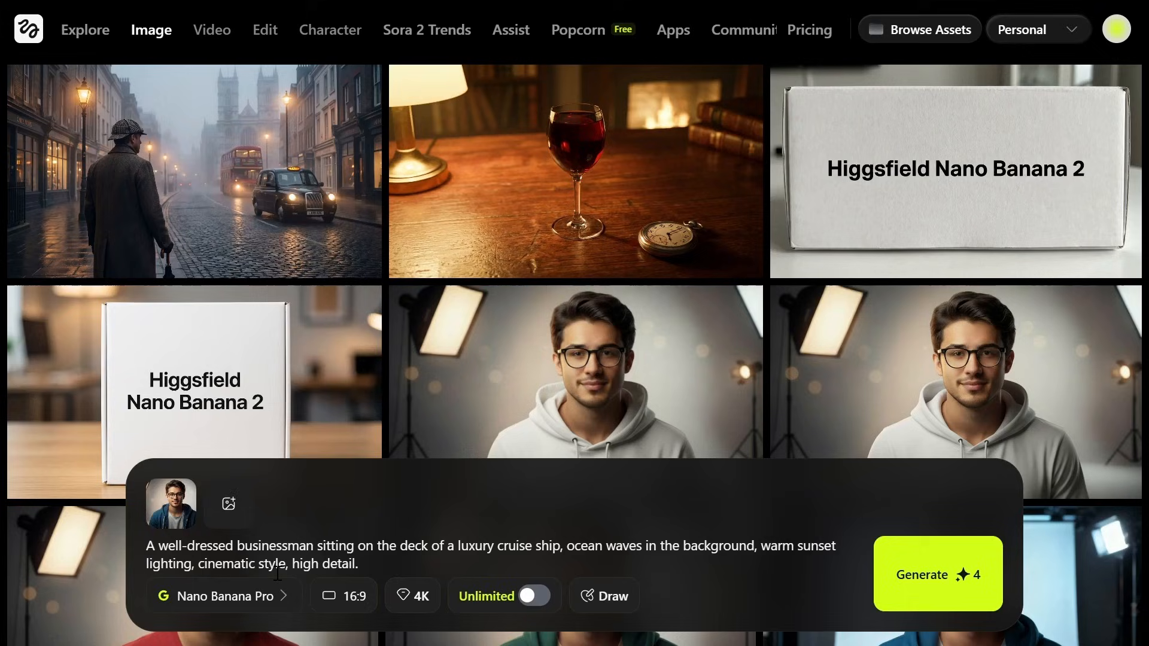
# - Review the available aspect ratios and quality levels, keeping 16:9 and 4K
pyautogui.click(349, 608)
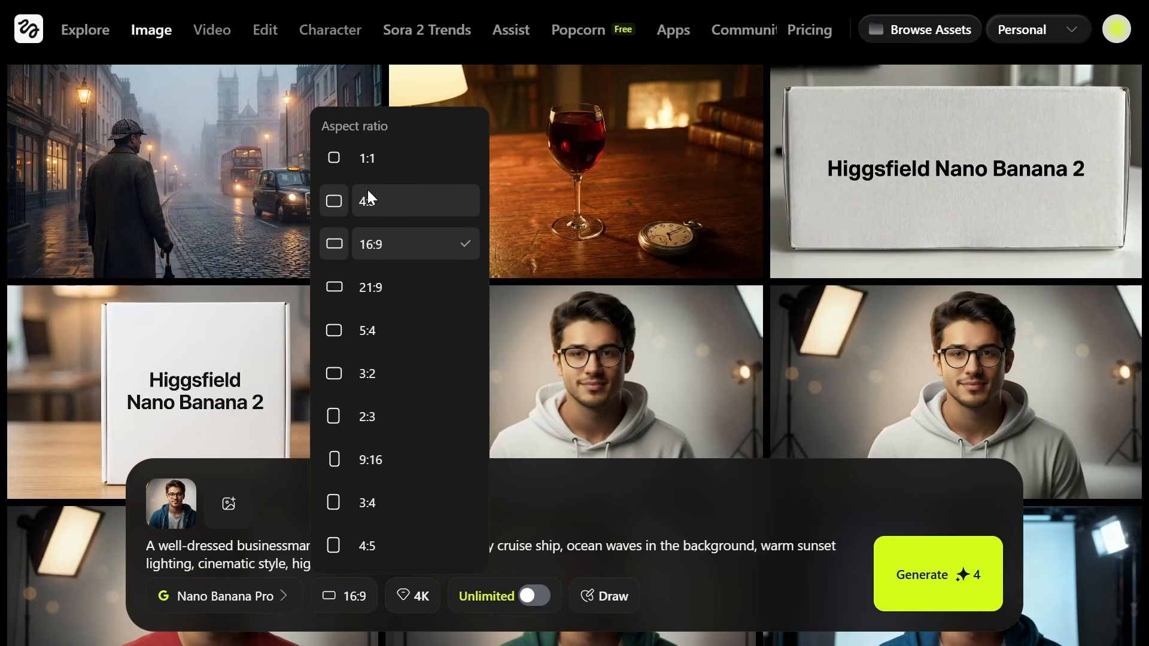
pyautogui.click(329, 593)
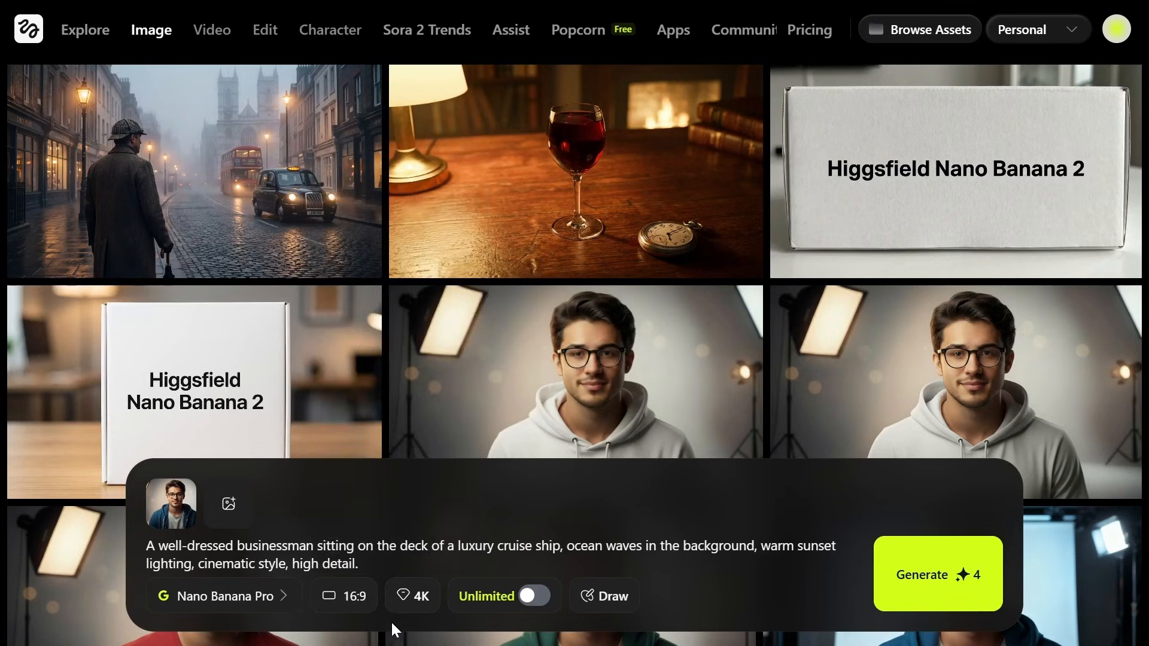
pyautogui.click(411, 603)
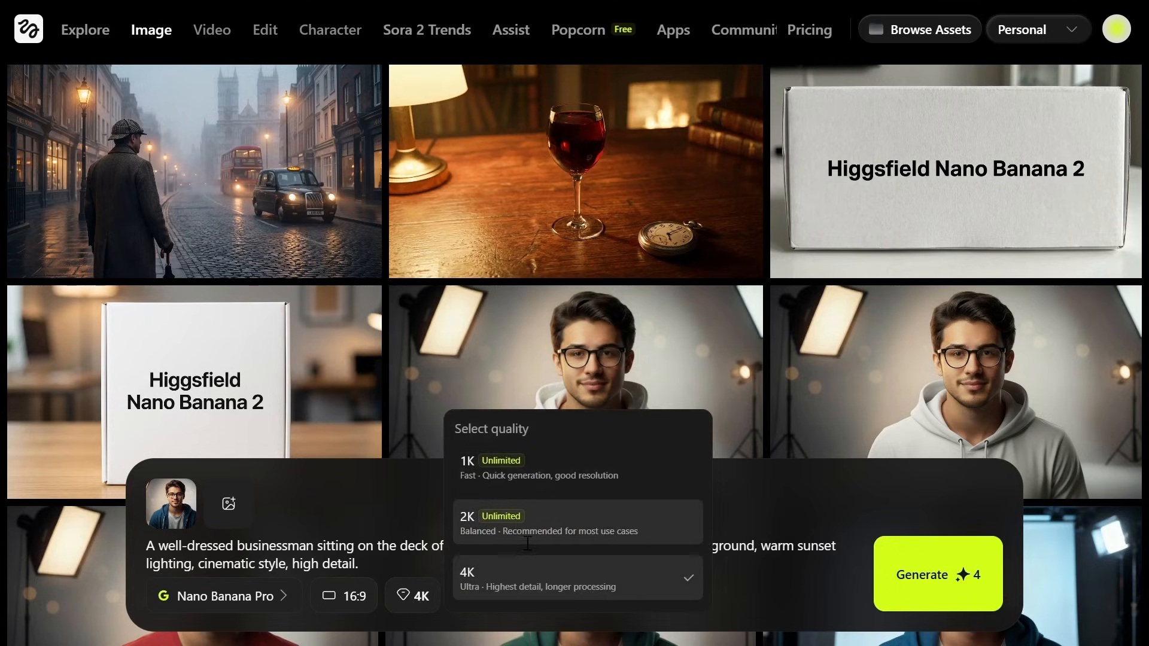
pyautogui.click(400, 496)
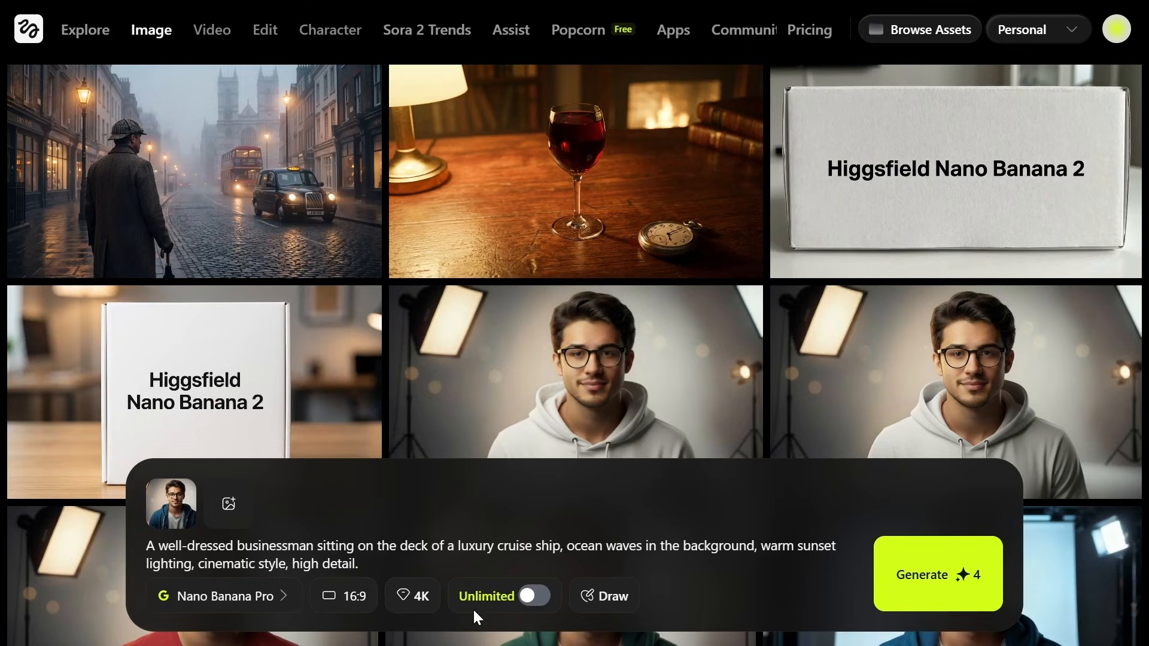
# - Set the quality to 4K with Unlimited mode off, and generate the businessman image
pyautogui.click(535, 596)
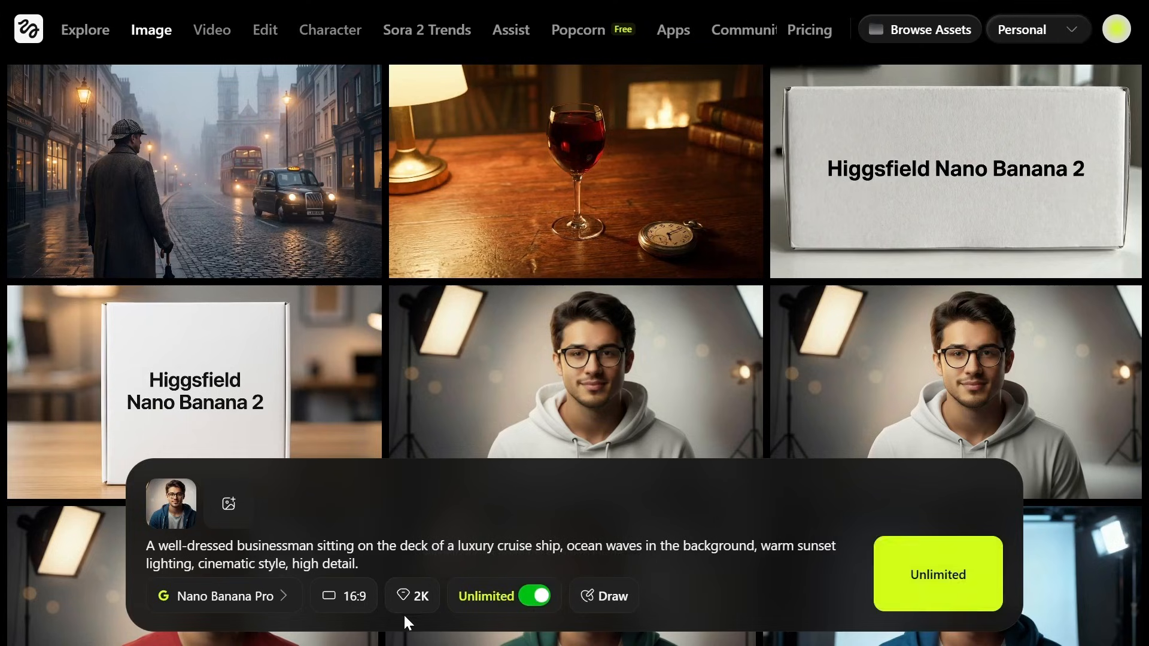
pyautogui.click(537, 596)
pyautogui.click(416, 597)
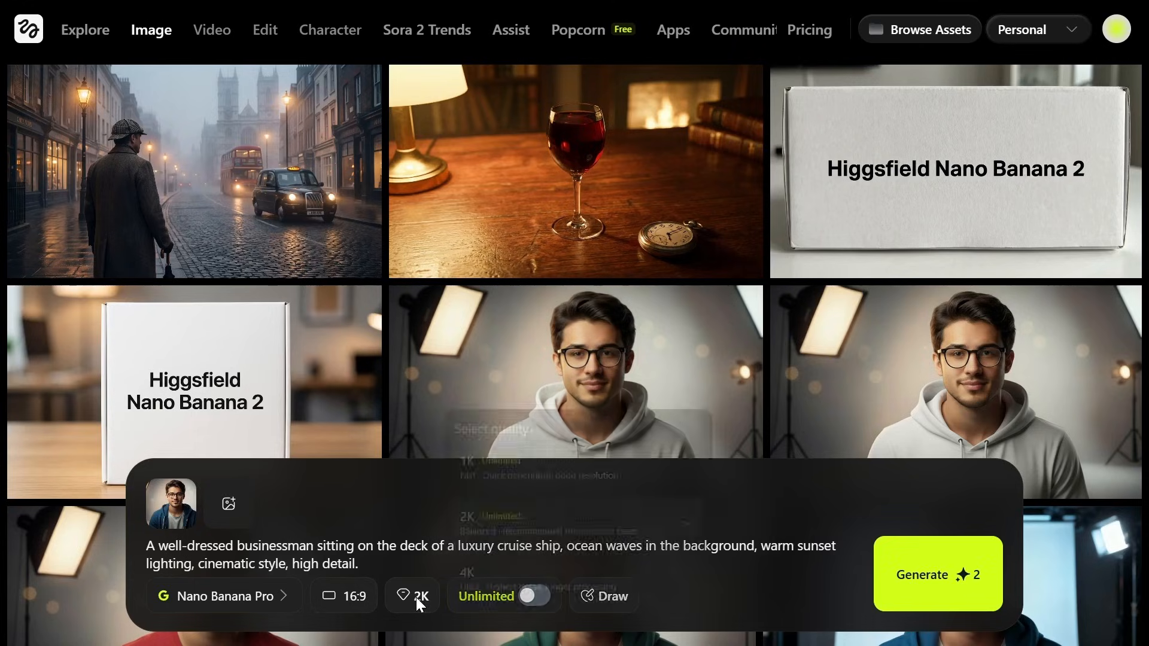
pyautogui.click(499, 590)
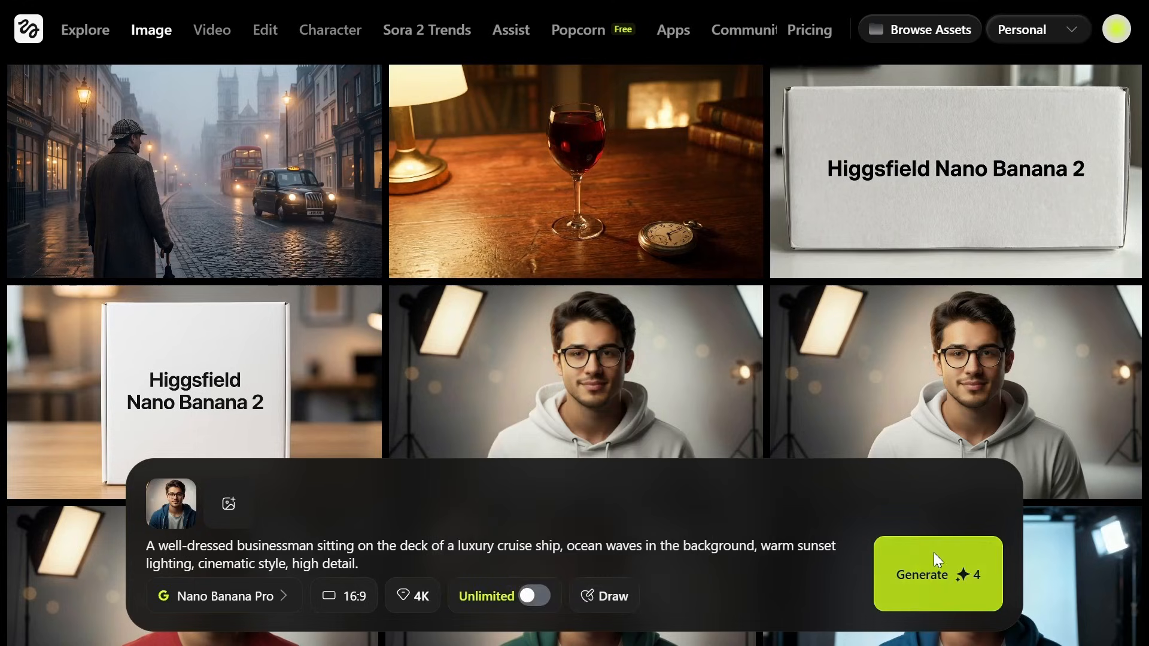
pyautogui.click(920, 566)
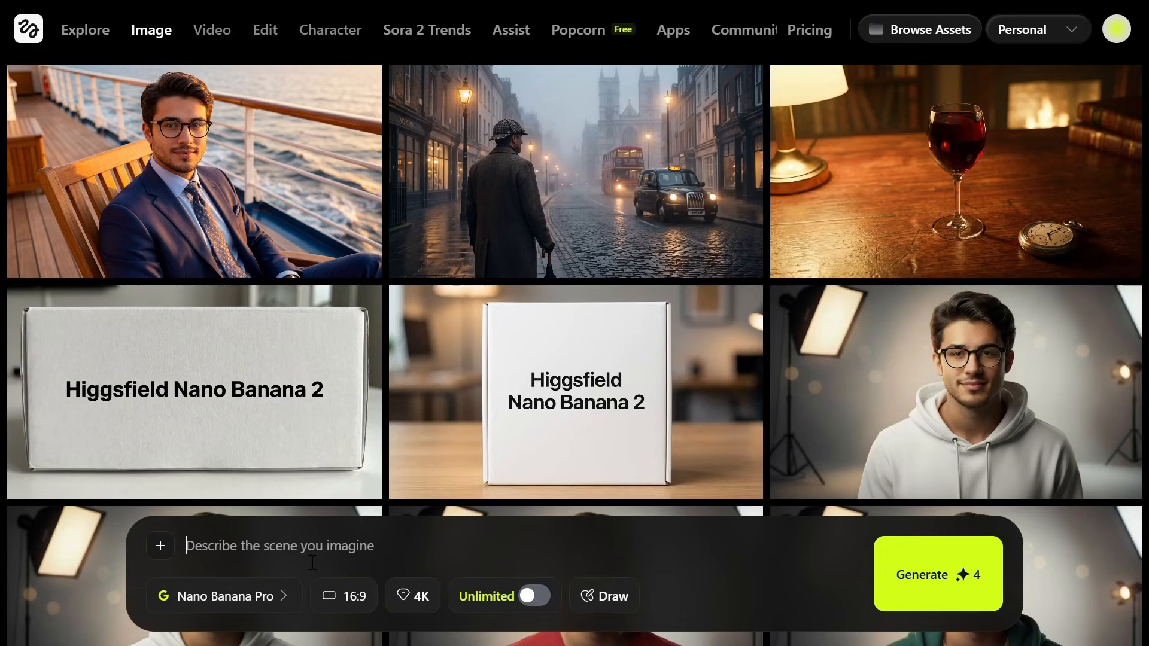
# - Generate and view an image of a sleek modern digital clock showing 5:31 PM, with glowing LED digits, on a bedside desk in a bedroom
pyautogui.write('Create a digital clock display showing the time 5:31 PM, sleek modern design, glowing LED digits, inside a bedroom, on a bedside desk')
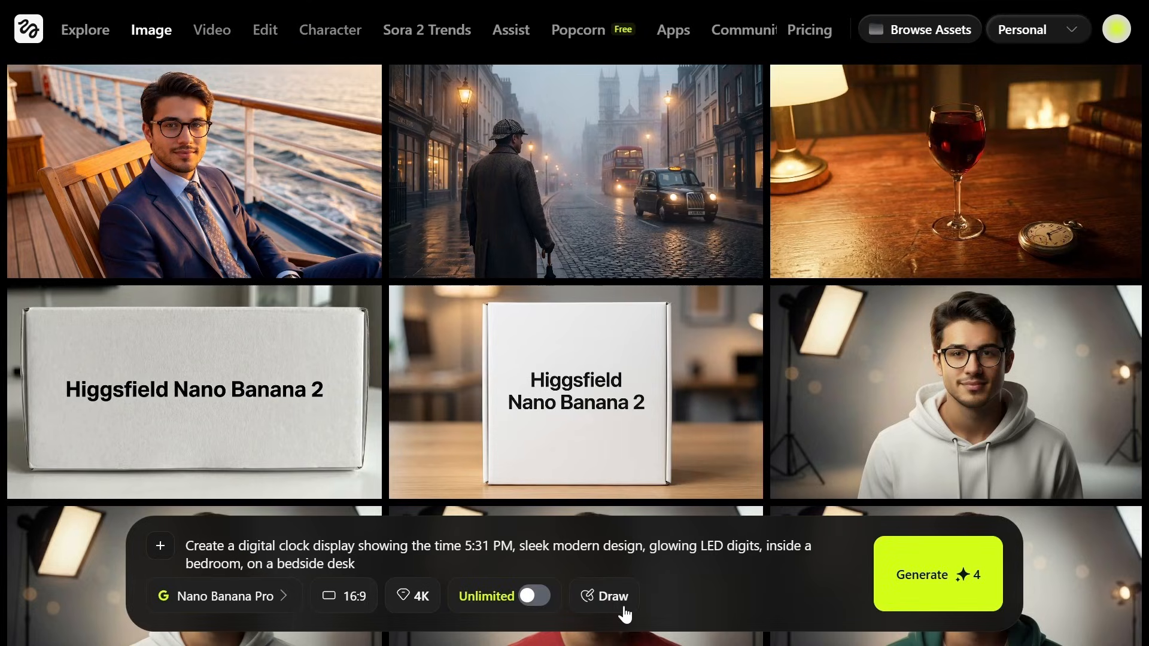
pyautogui.click(920, 569)
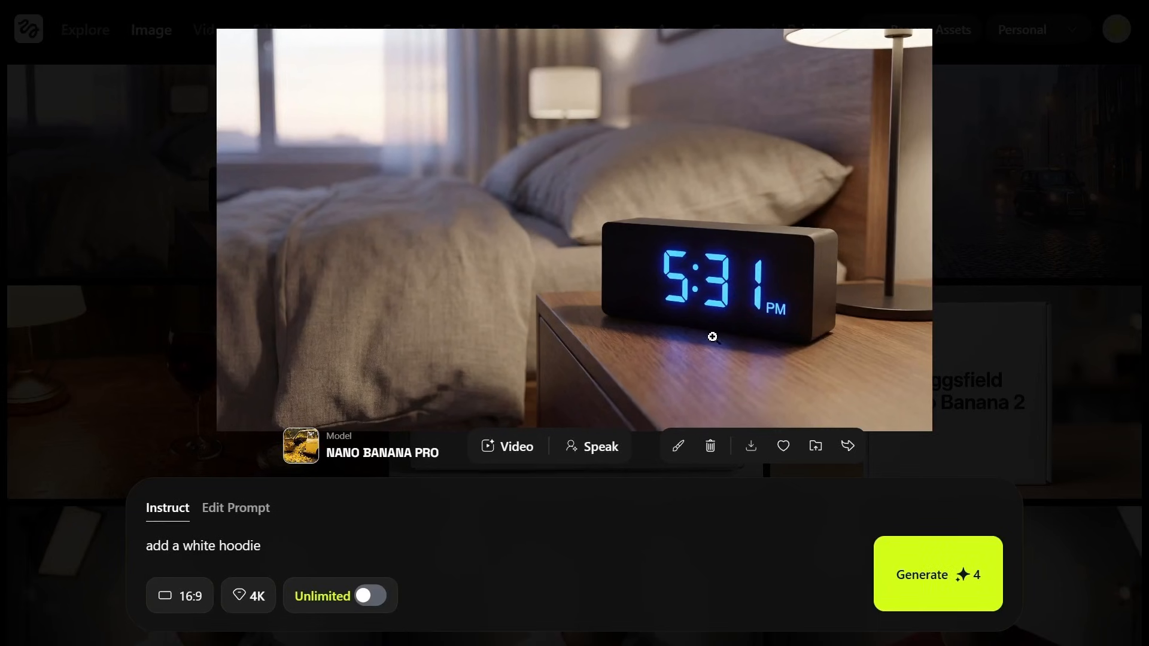
pyautogui.click(1032, 196)
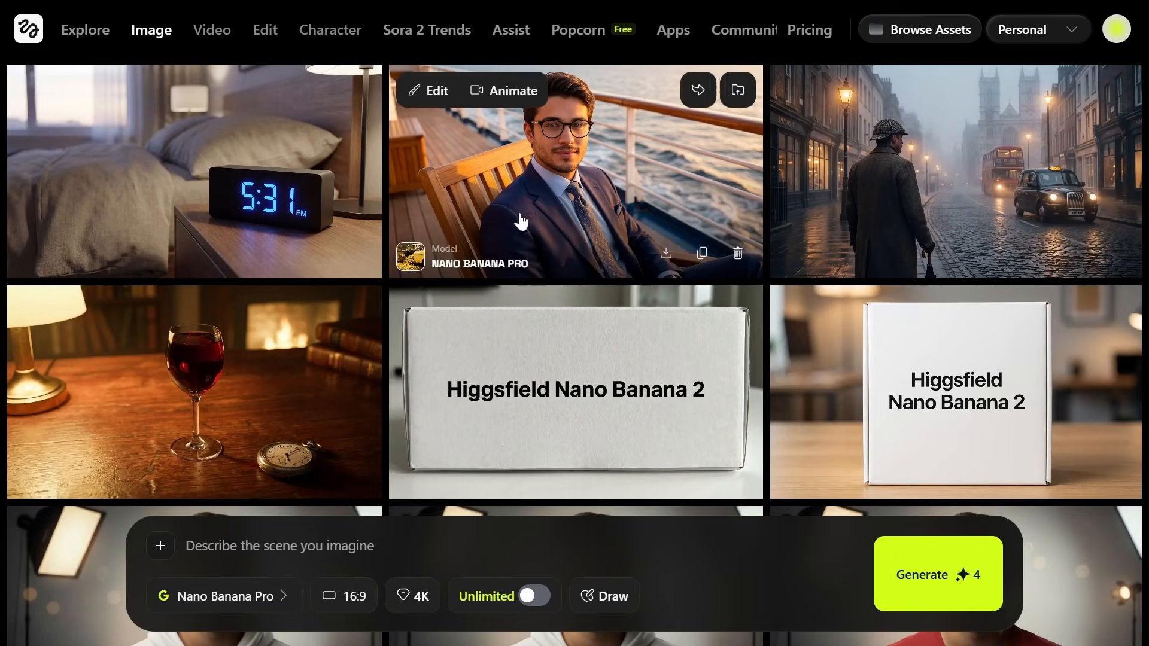
# - Generate a high-quality shot of an iPhone on a clean modern surface with a WhatsApp chat open, realistic UI details, soft lighting and sharp reflections
pyautogui.click(264, 548)
pyautogui.write('Create a high-quality shot of an iPhone on a clean modern surface, with a WhatsApp chat open on its screen. Include realistic UI details, soft lighting, sharp reflections, and a cinematic, high-resolution style')
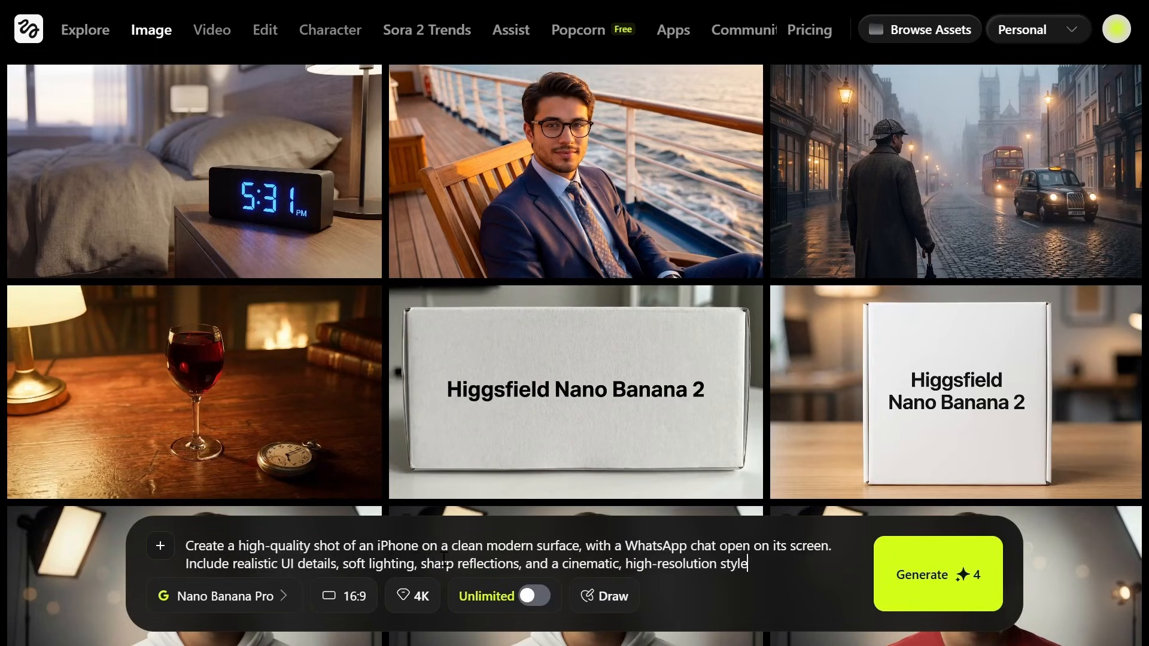
pyautogui.moveTo(375, 548); pyautogui.dragTo(829, 556)
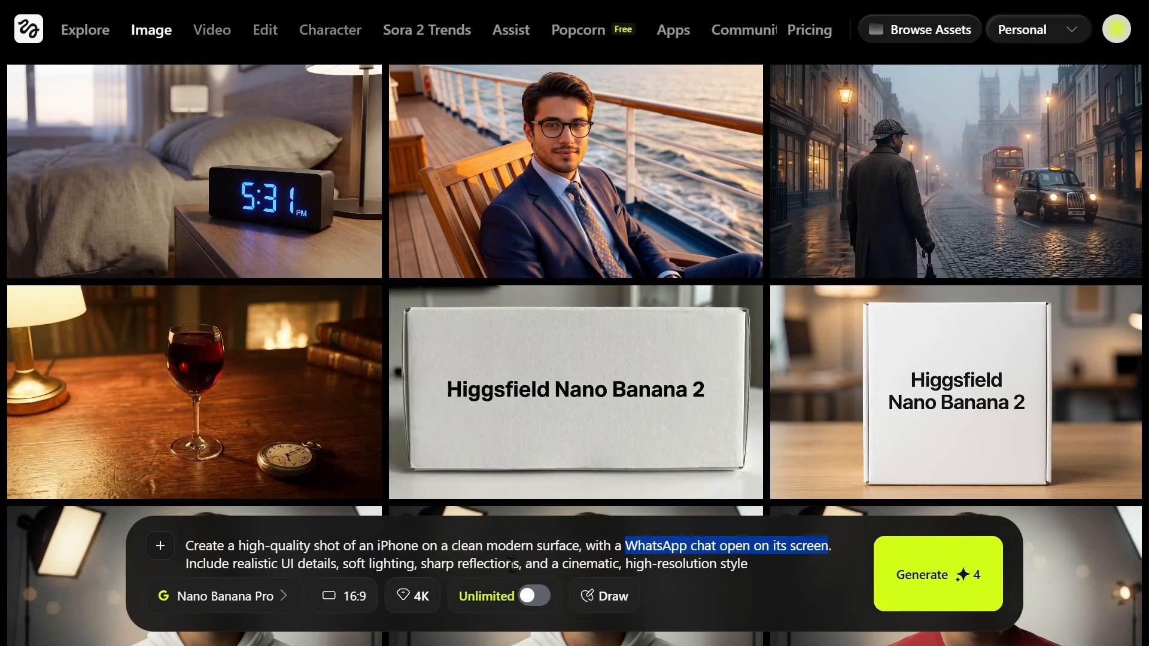
pyautogui.click(903, 566)
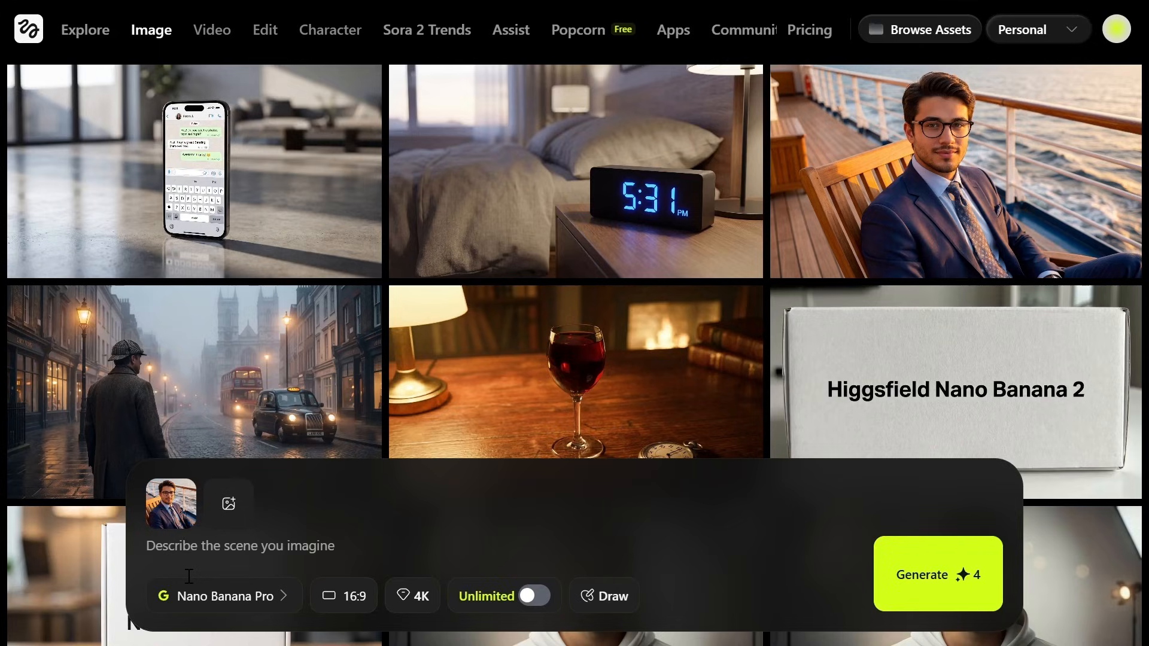
# - Generate an edit adding a beautiful 20-year-old woman sitting next to the guy, smiling naturally, and another with the prompt "add them together in a picture"
pyautogui.write('add a beautiful 20-year-old woman sitting next to the guy, smiling naturally')
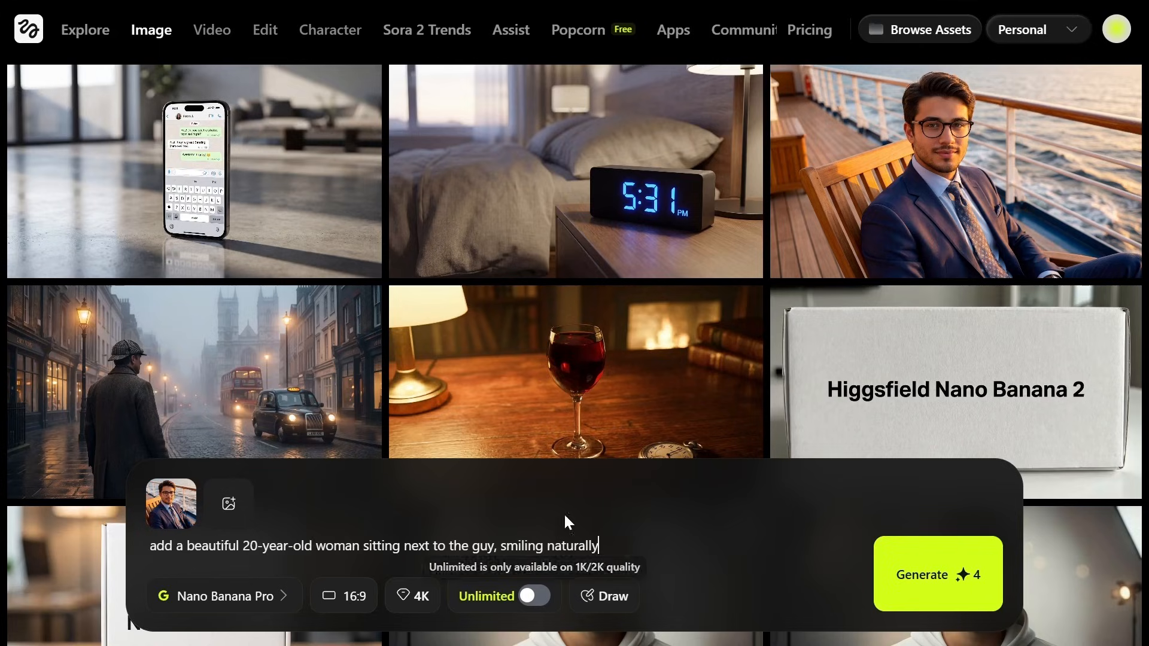
pyautogui.click(919, 574)
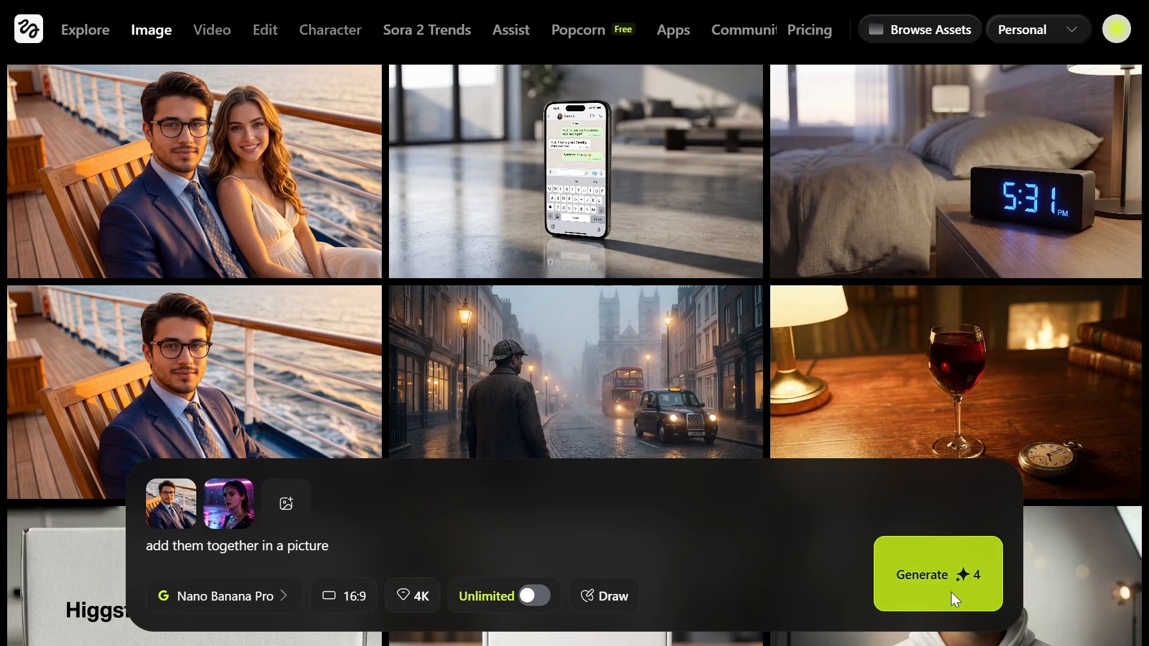
pyautogui.click(922, 573)
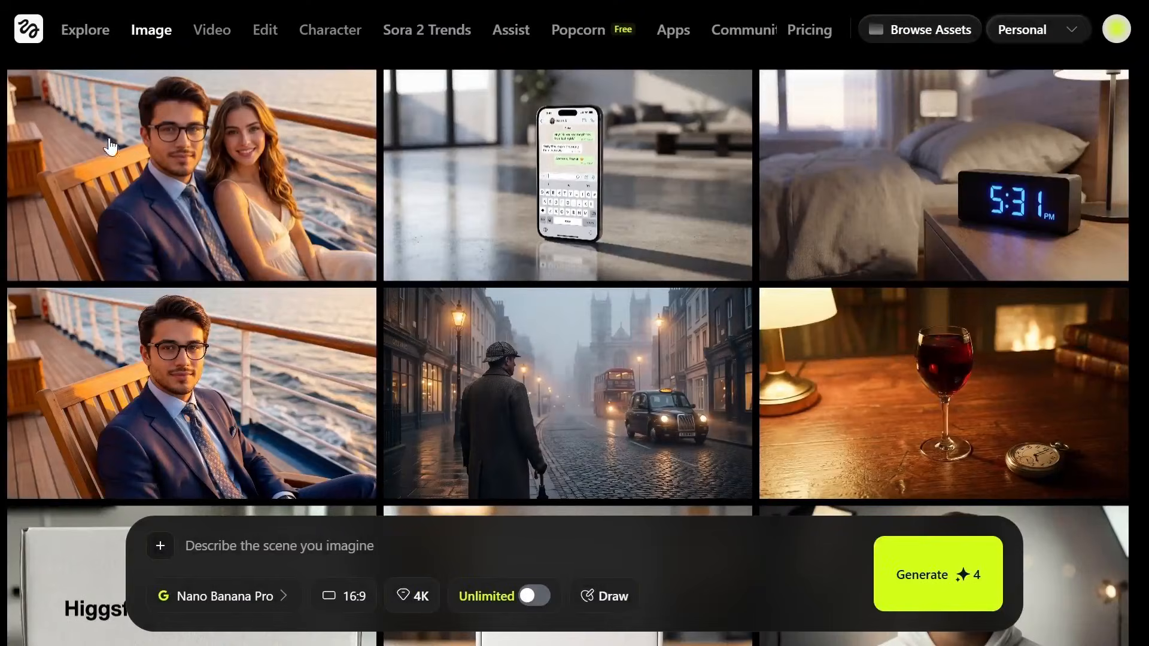
# - Animate the ship-deck couple image into a video with the prompt "couple smiling and kissing" and Multi-shot mode on
pyautogui.moveTo(281, 167)
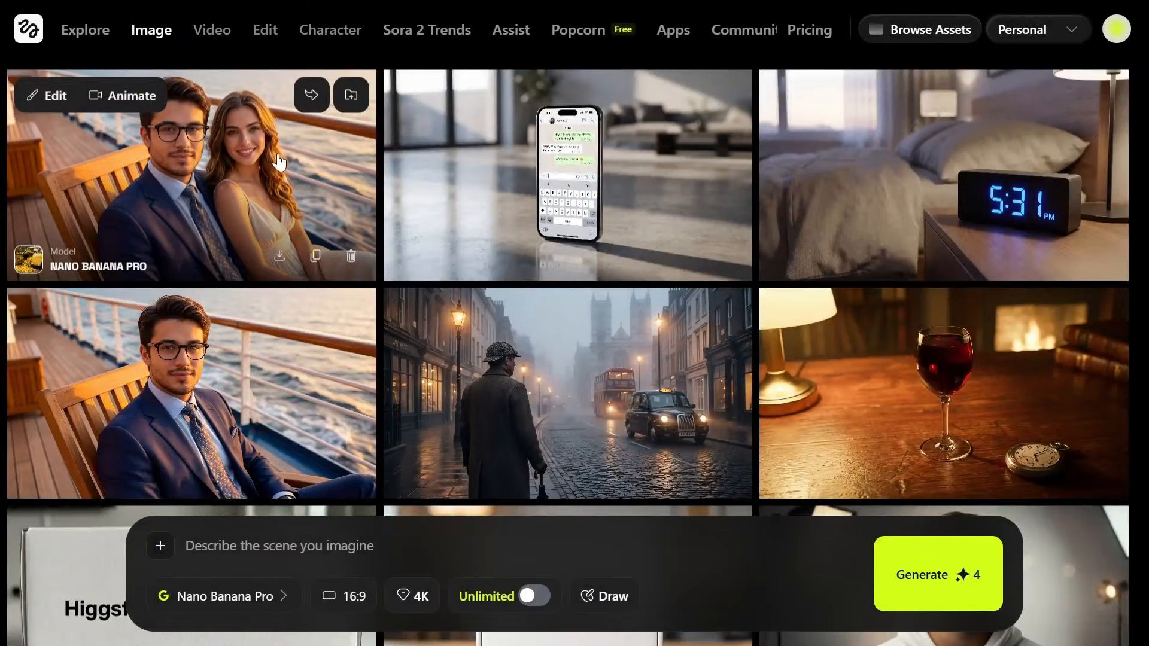
pyautogui.click(230, 159)
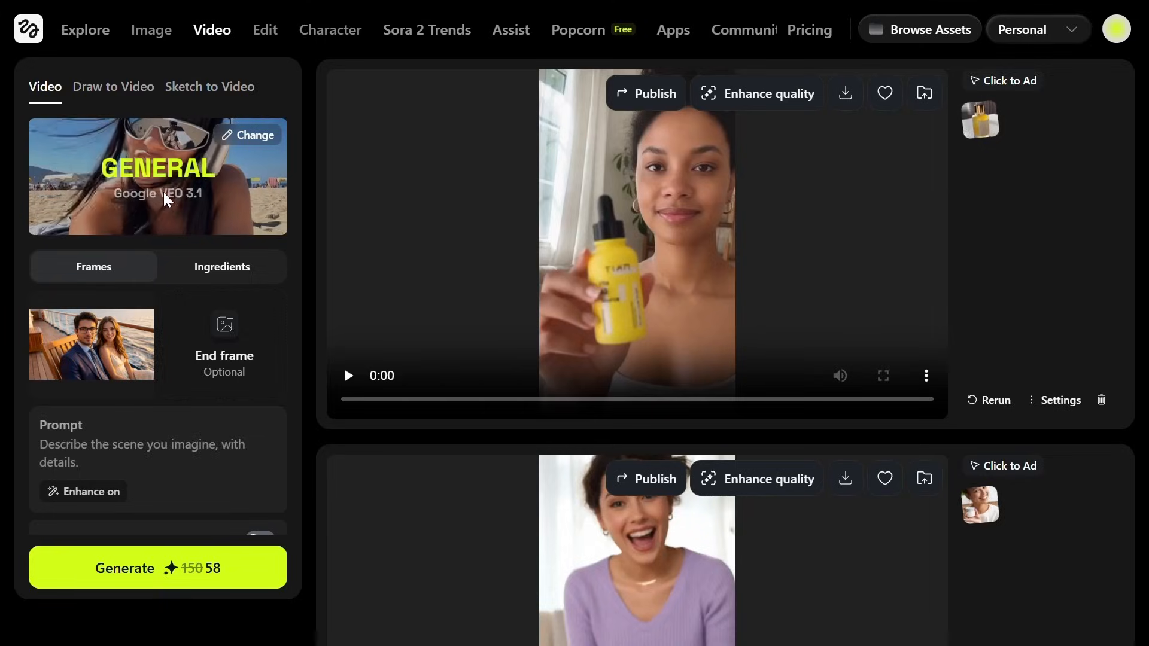
pyautogui.scroll(-3, 105, 294)
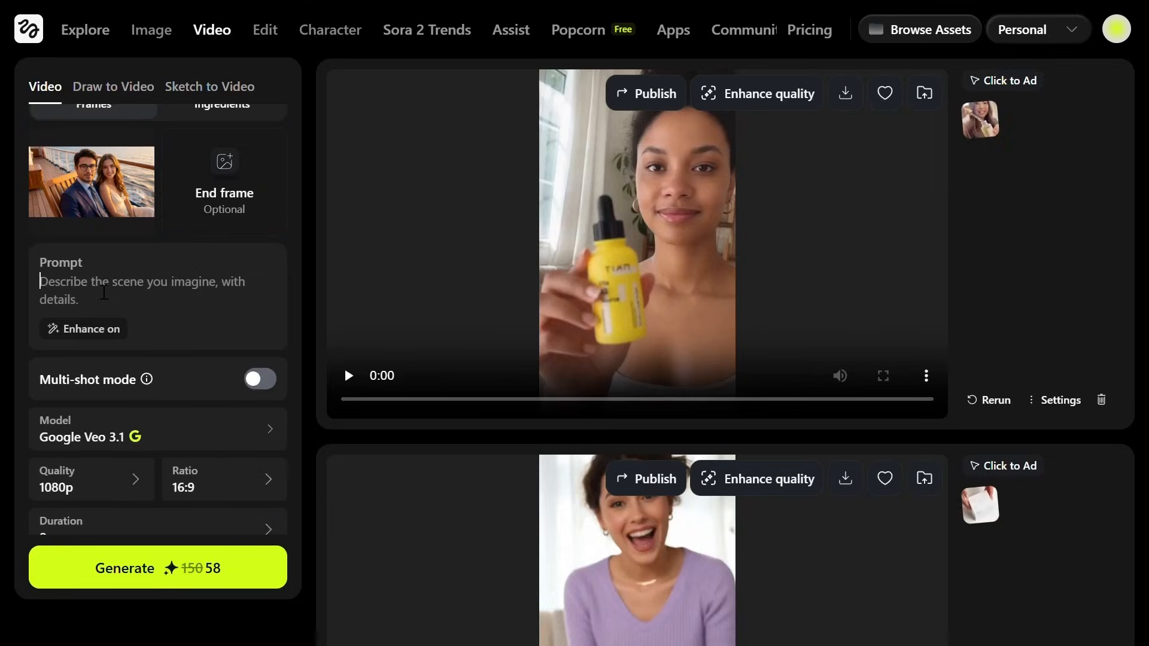
pyautogui.write('couple smiling and kissing')
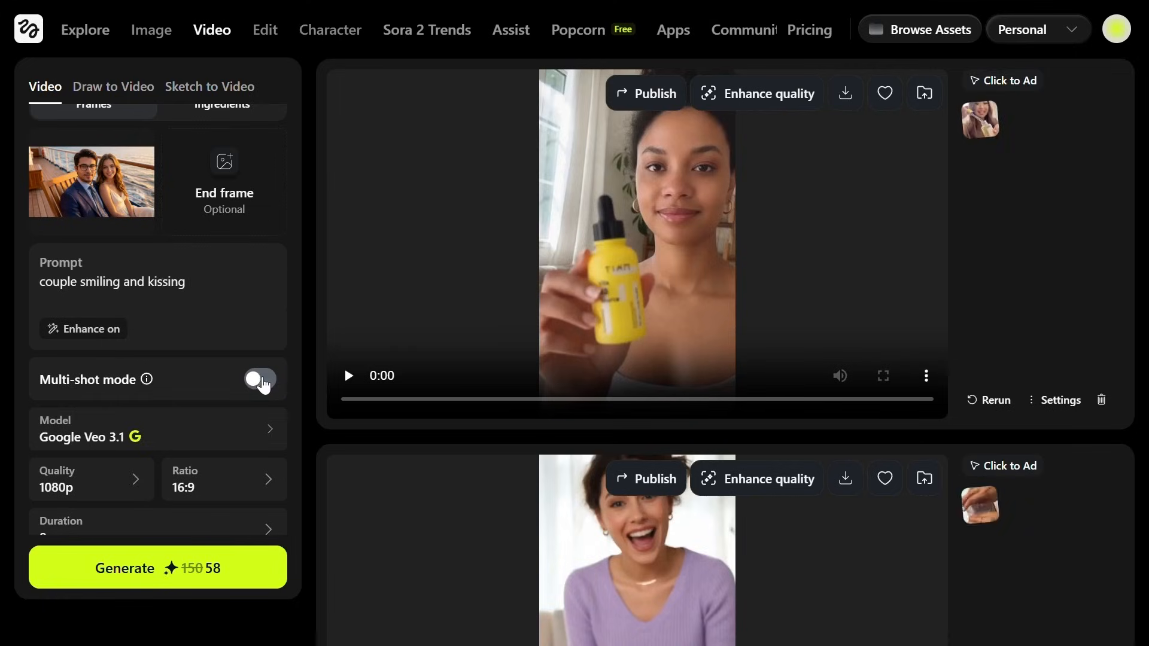
pyautogui.click(259, 379)
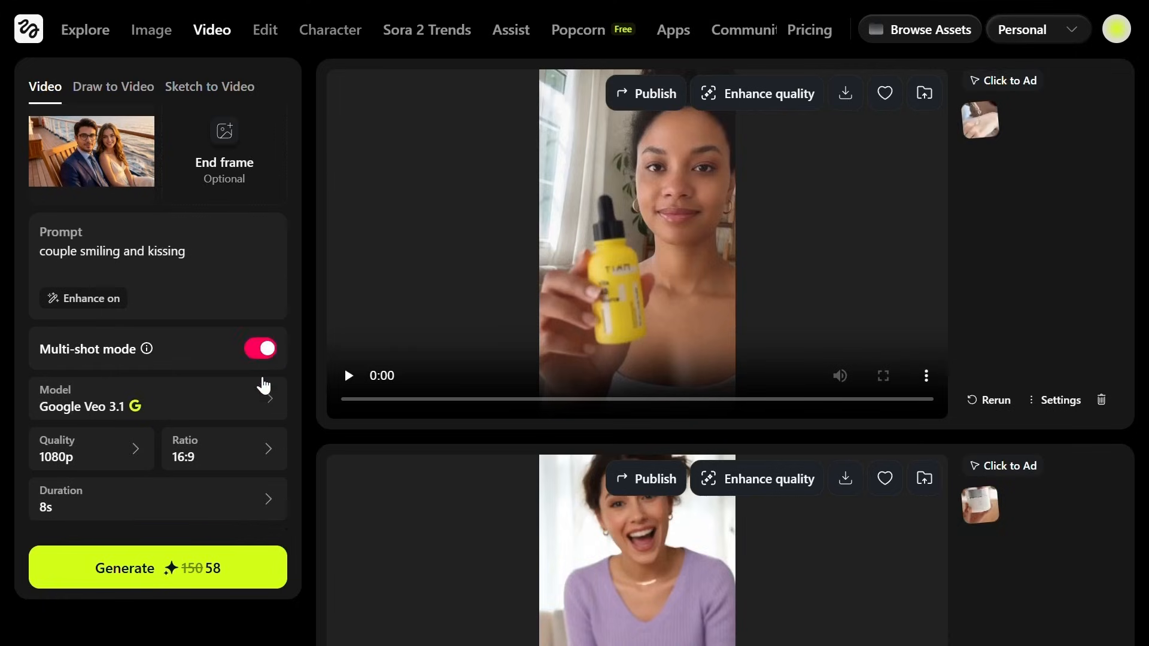
pyautogui.click(154, 570)
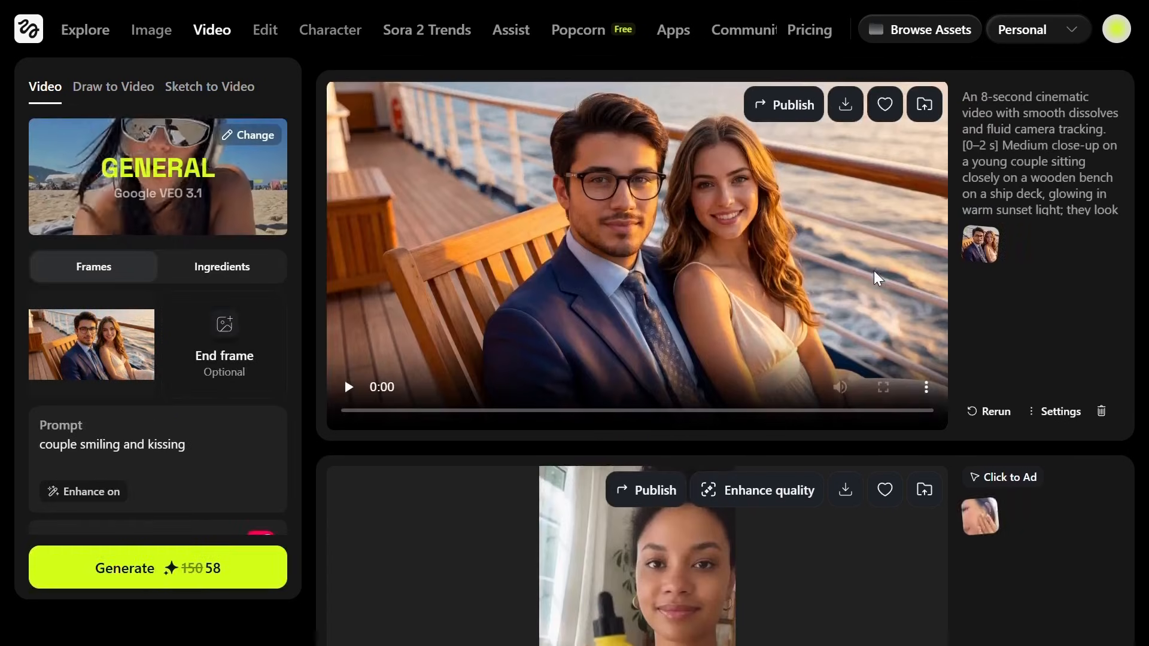